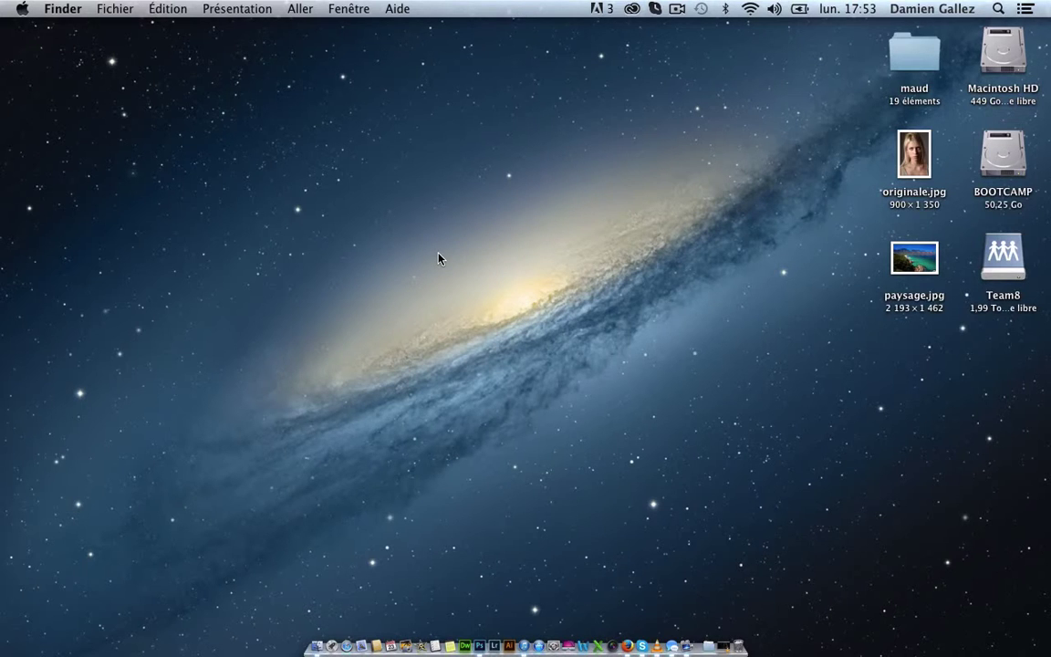
Launch Photoshop from the Dock so its empty workspace appears
{"action": "left_click", "coordinate": [478, 626]}
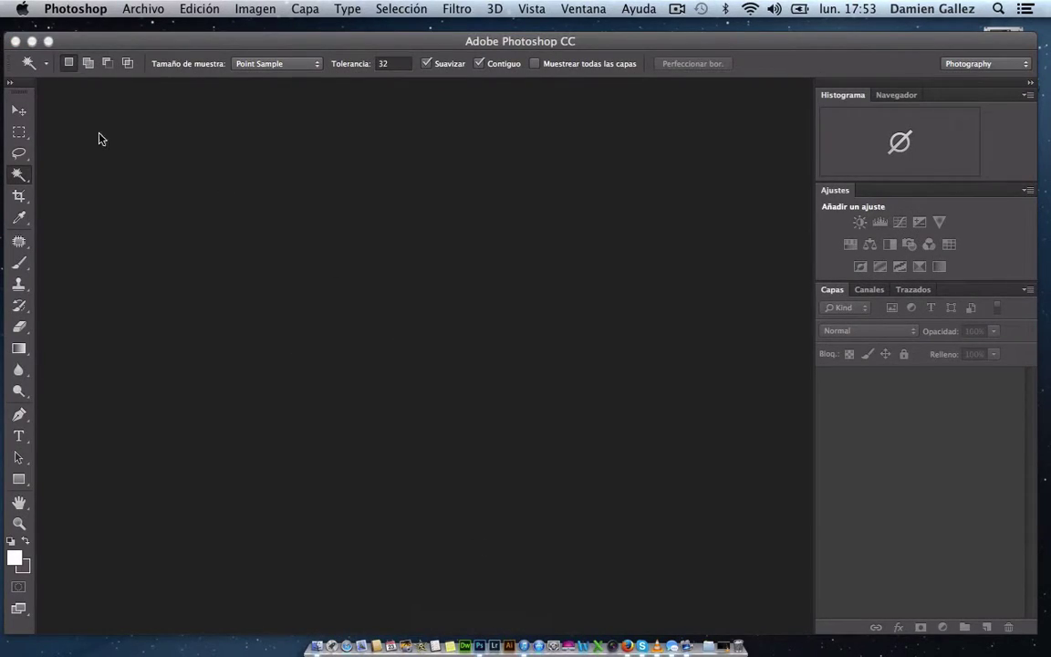
Open the landscape photo paysage.jpg
{"action": "left_click", "coordinate": [162, 13]}
{"action": "left_click", "coordinate": [170, 48]}
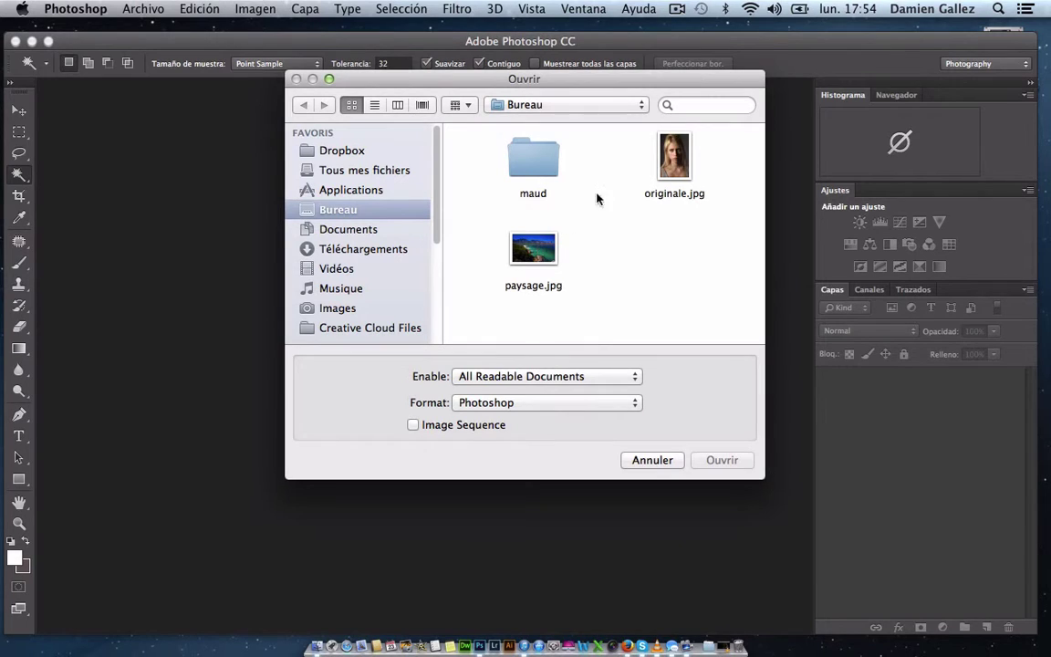
{"action": "double_click", "coordinate": [533, 248]}
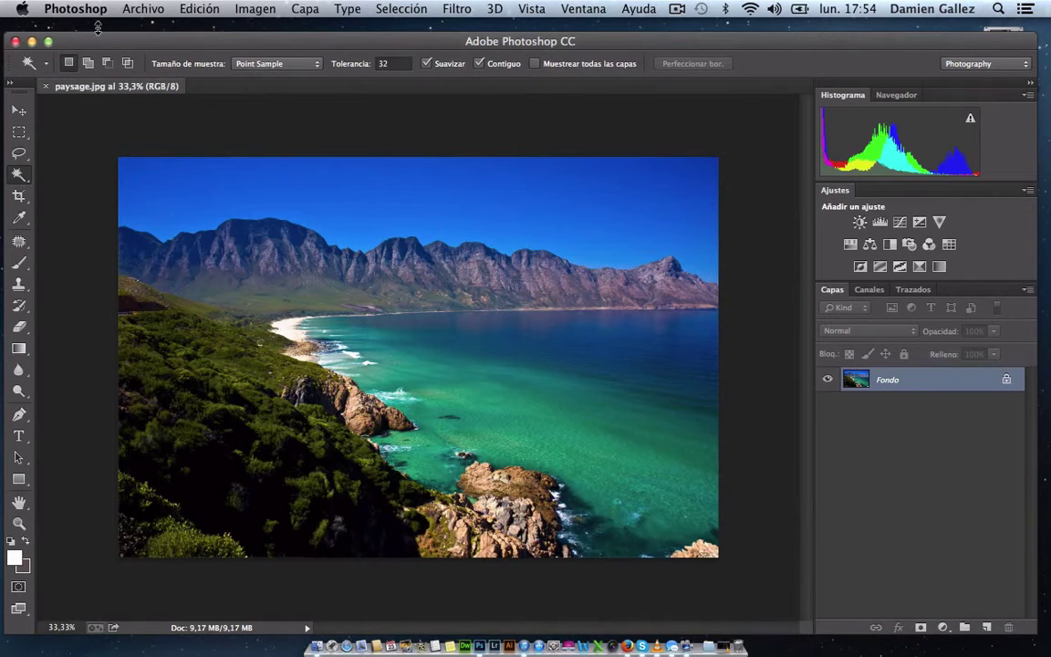
Open the portrait photo originale.jpg
{"action": "left_click", "coordinate": [144, 11]}
{"action": "left_click", "coordinate": [155, 42]}
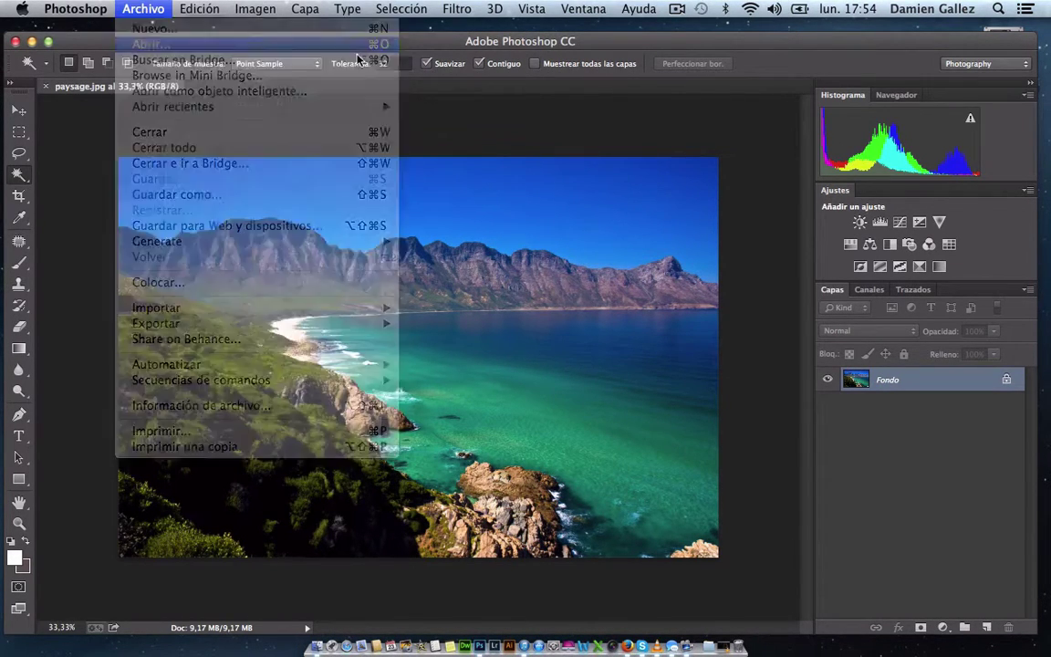
{"action": "double_click", "coordinate": [674, 160]}
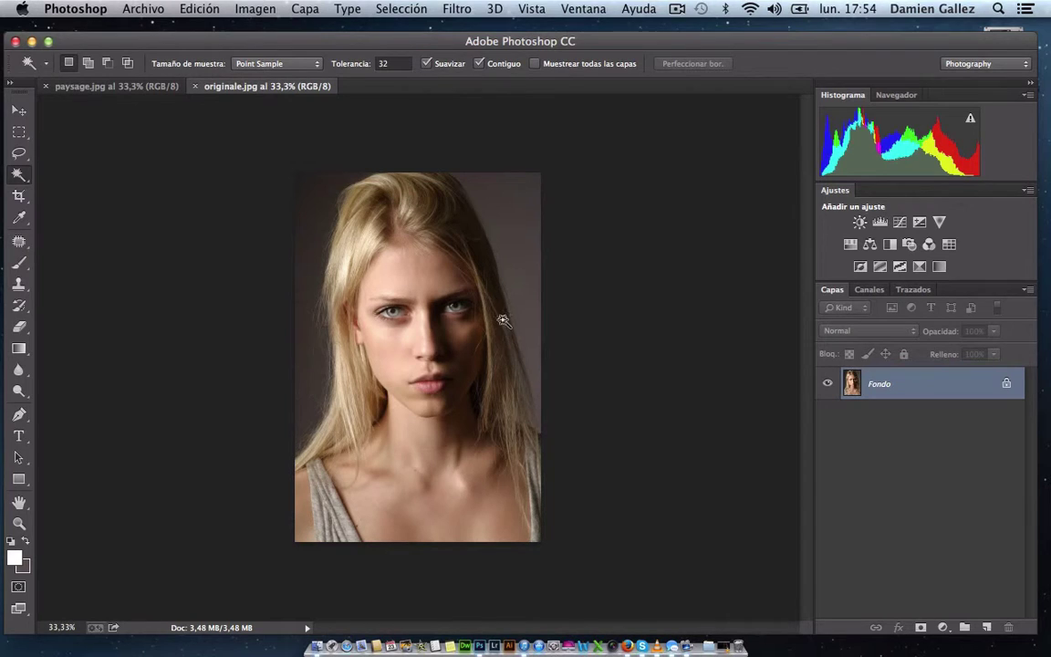
Show originale.jpg at 50% zoom and set the Magic Wand tolerance to 15
{"action": "left_click", "coordinate": [130, 85]}
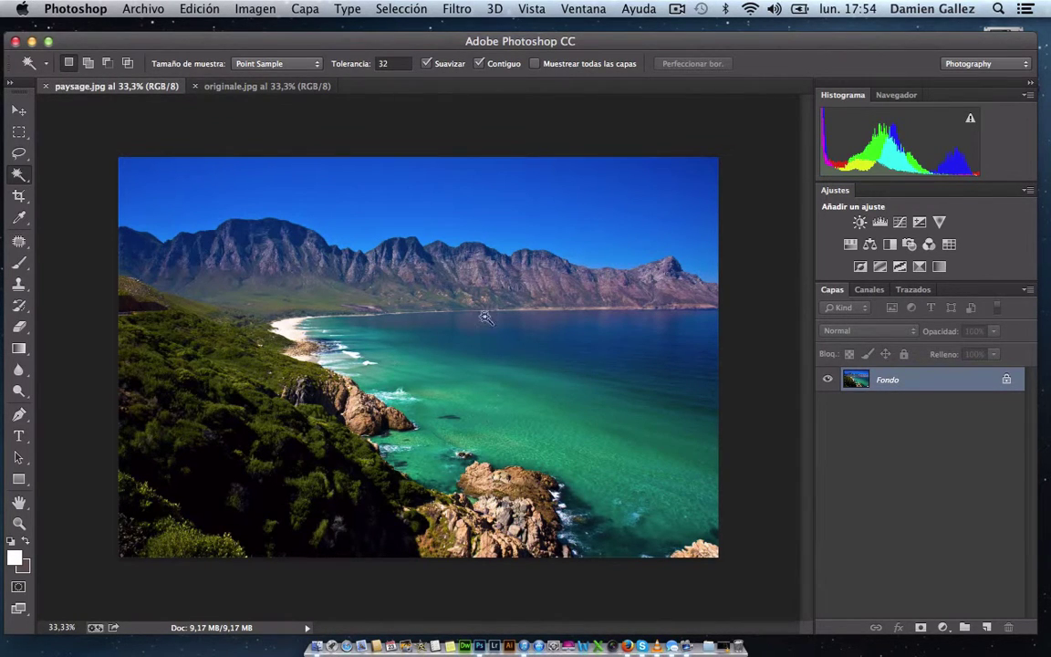
{"action": "left_click", "coordinate": [208, 88]}
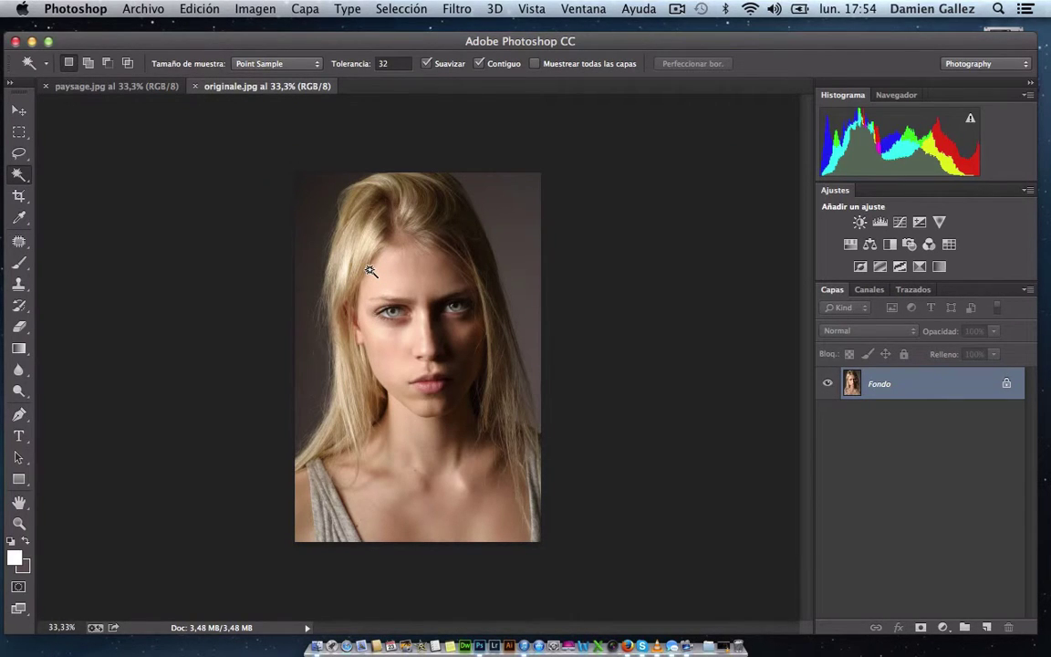
{"action": "key", "text": "super+plus"}
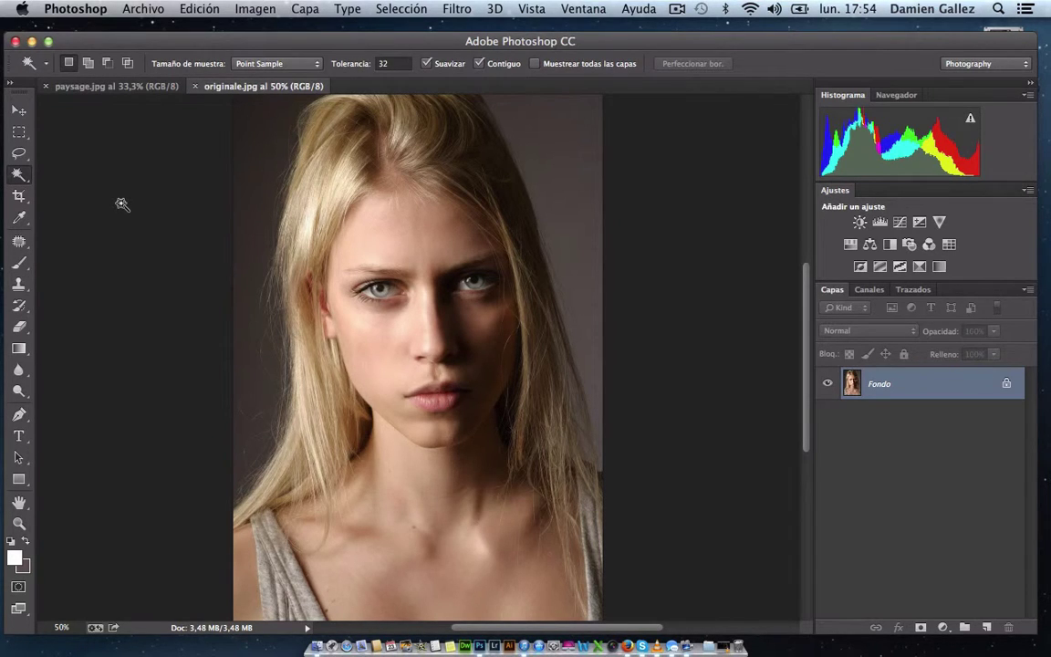
{"action": "left_click", "coordinate": [392, 61]}
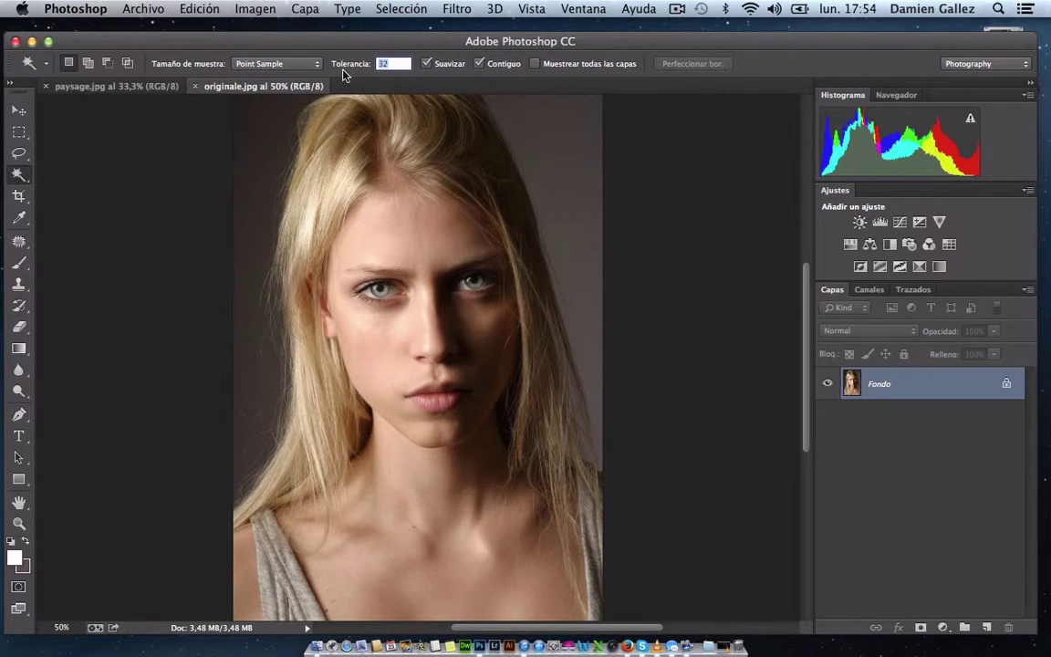
{"action": "type", "text": "15"}
Magic-wand select the dark background on the left and right of the woman's hair
{"action": "left_click", "coordinate": [257, 172]}
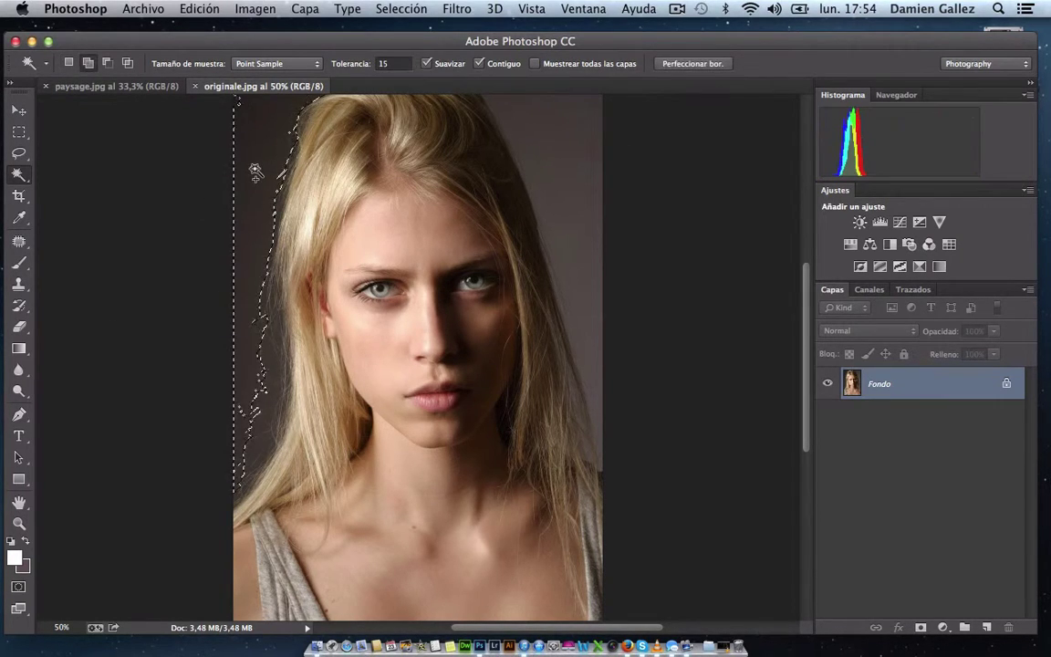
{"action": "left_click", "coordinate": [253, 385], "text": "shift"}
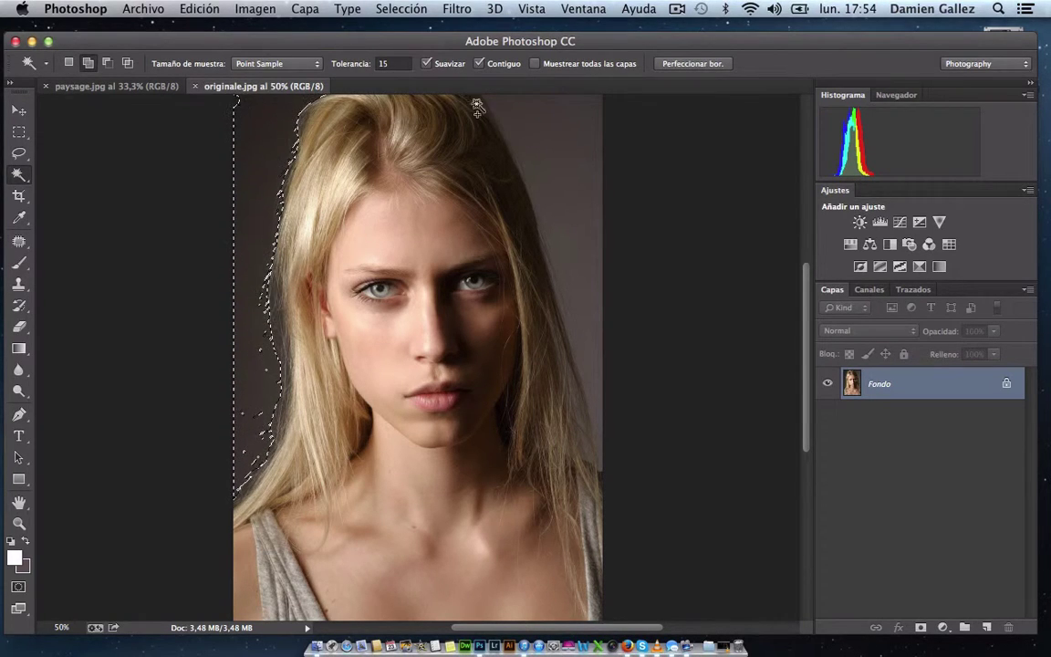
{"action": "left_click", "coordinate": [536, 131], "text": "shift"}
{"action": "left_click", "coordinate": [590, 298], "text": "shift"}
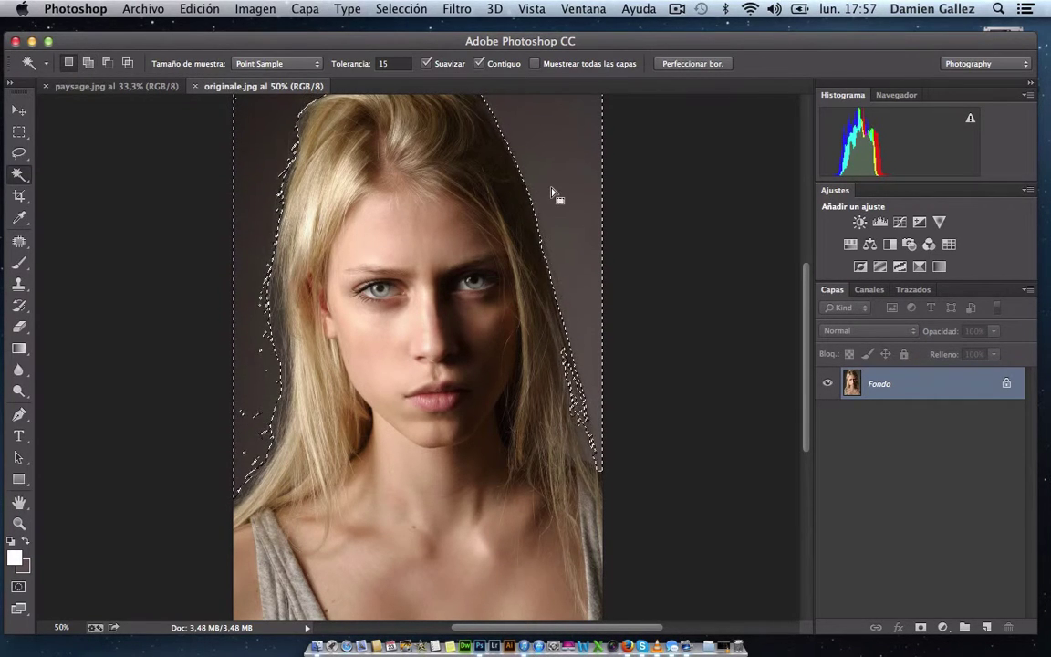
{"action": "left_click", "coordinate": [402, 9]}
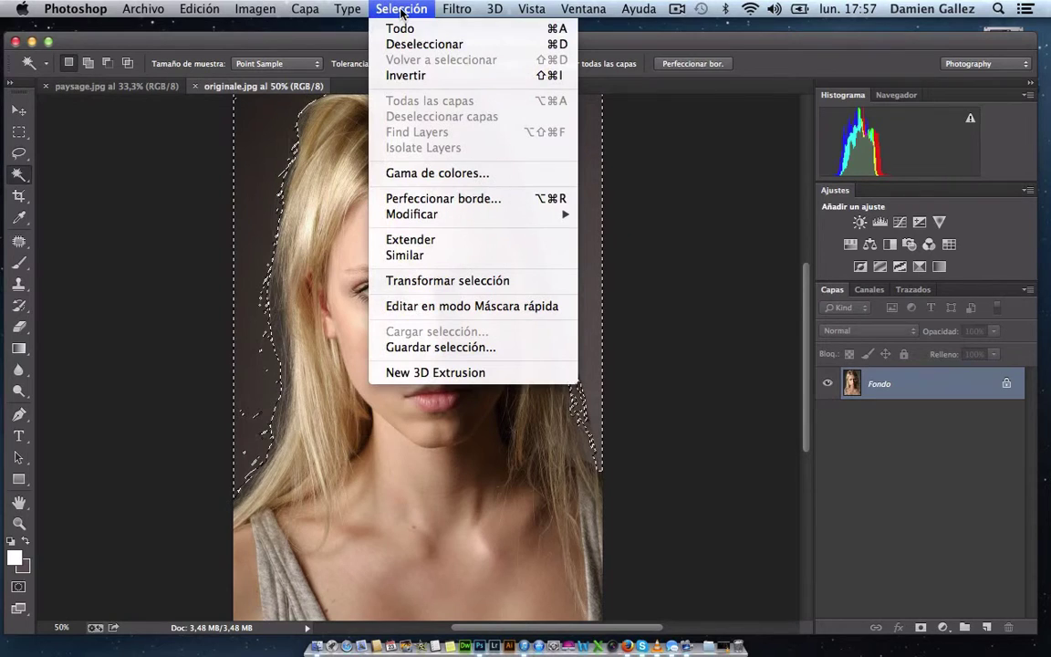
Open Perfeccionar borde with the Overlay preview and Smart Radius enabled
{"action": "left_click", "coordinate": [460, 199]}
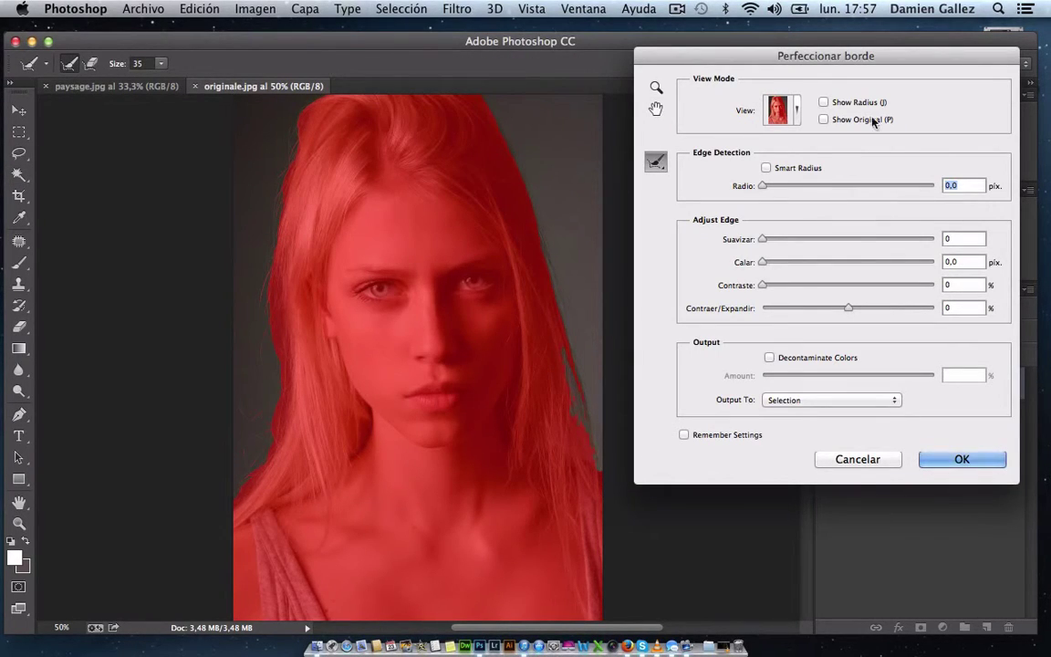
{"action": "left_click", "coordinate": [797, 110]}
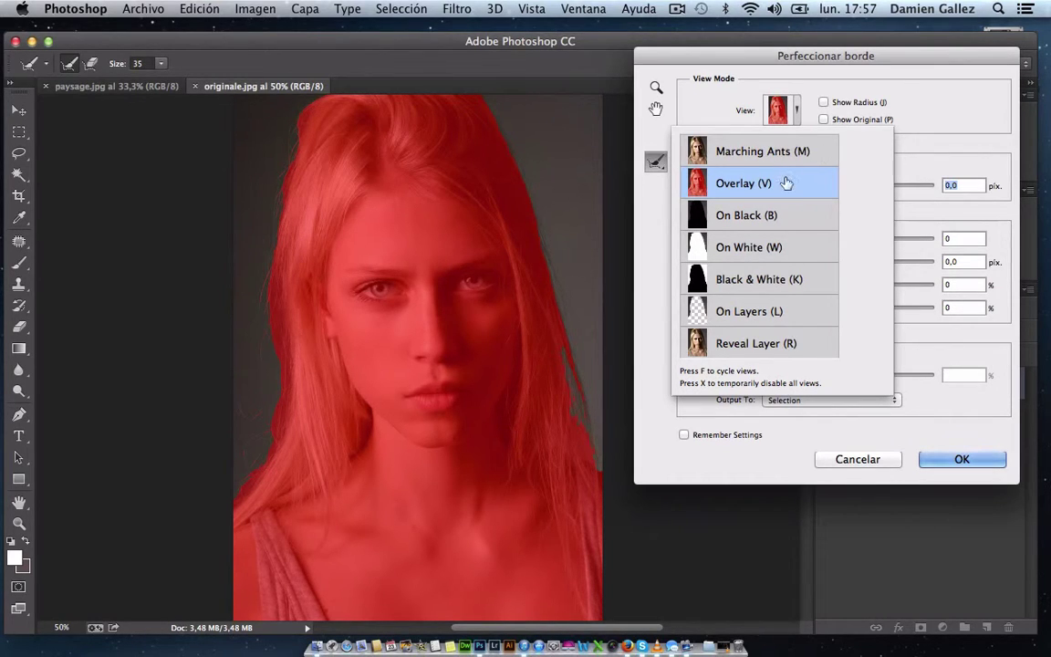
{"action": "left_click", "coordinate": [655, 111]}
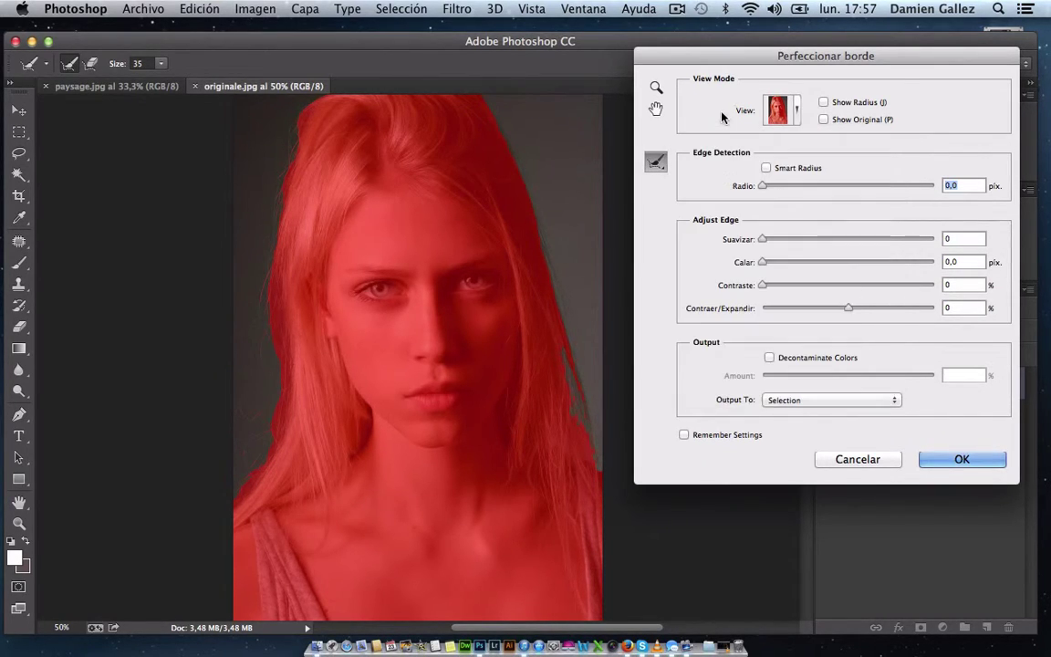
{"action": "left_click", "coordinate": [766, 169]}
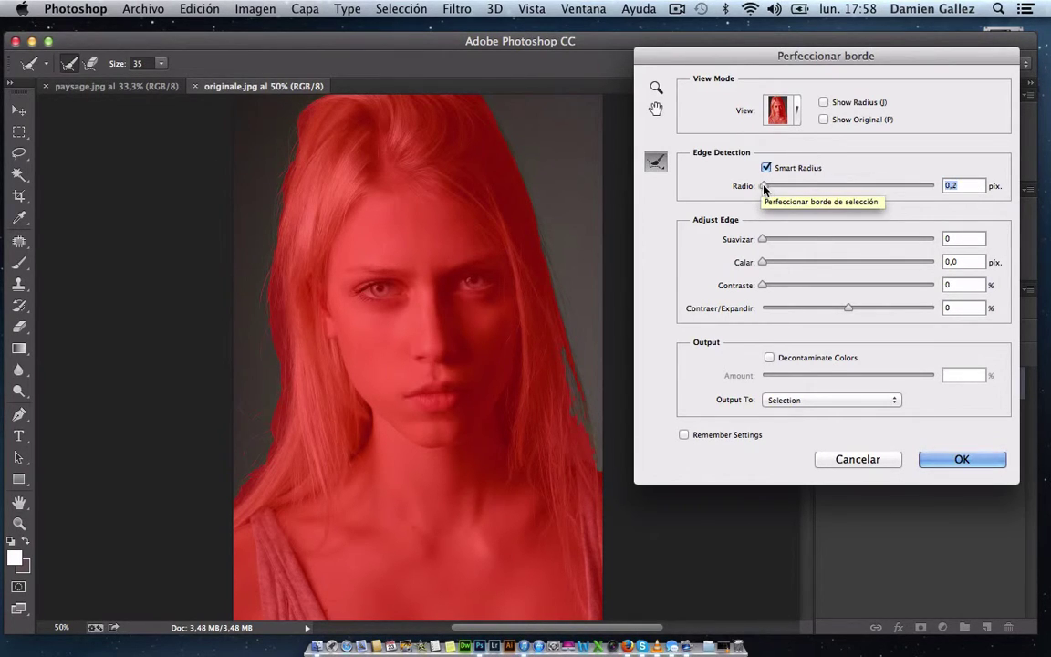
Raise the edge radius to 8.4 px and brush-refine the left, right and top hair edges
{"action": "left_click_drag", "start_coordinate": [764, 187], "coordinate": [830, 186]}
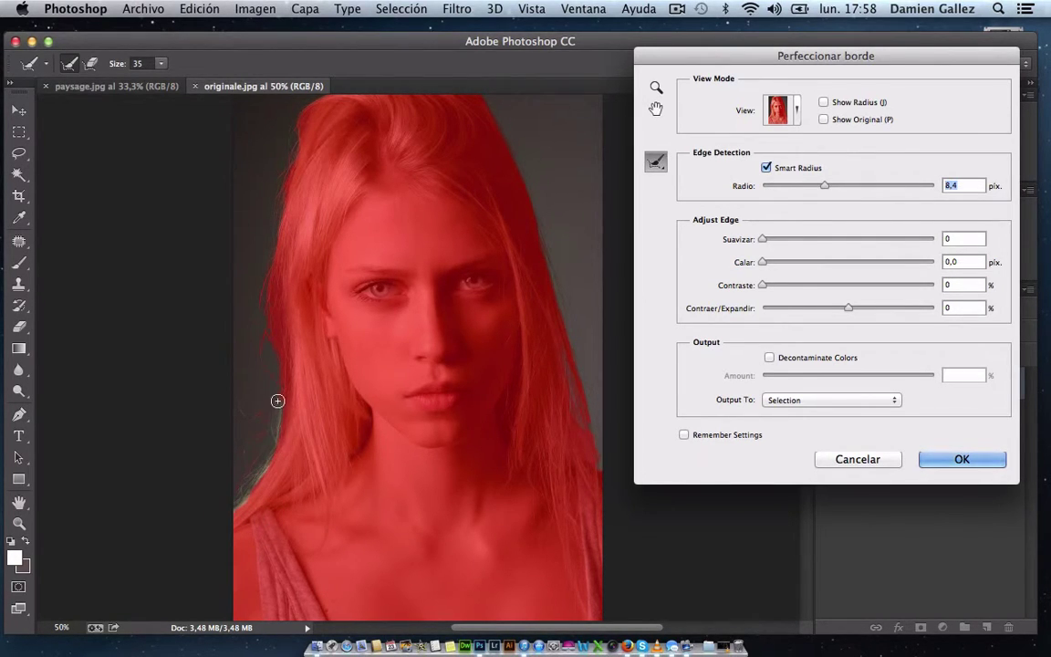
{"action": "mouse_move", "coordinate": [268, 297]}
{"action": "left_mouse_down"}
{"action": "mouse_move", "coordinate": [286, 168]}
{"action": "mouse_move", "coordinate": [300, 123]}
{"action": "mouse_move", "coordinate": [321, 101]}
{"action": "mouse_move", "coordinate": [368, 91]}
{"action": "mouse_move", "coordinate": [479, 98]}
{"action": "mouse_move", "coordinate": [533, 178]}
{"action": "mouse_move", "coordinate": [535, 206]}
{"action": "mouse_move", "coordinate": [500, 139]}
{"action": "left_mouse_up"}
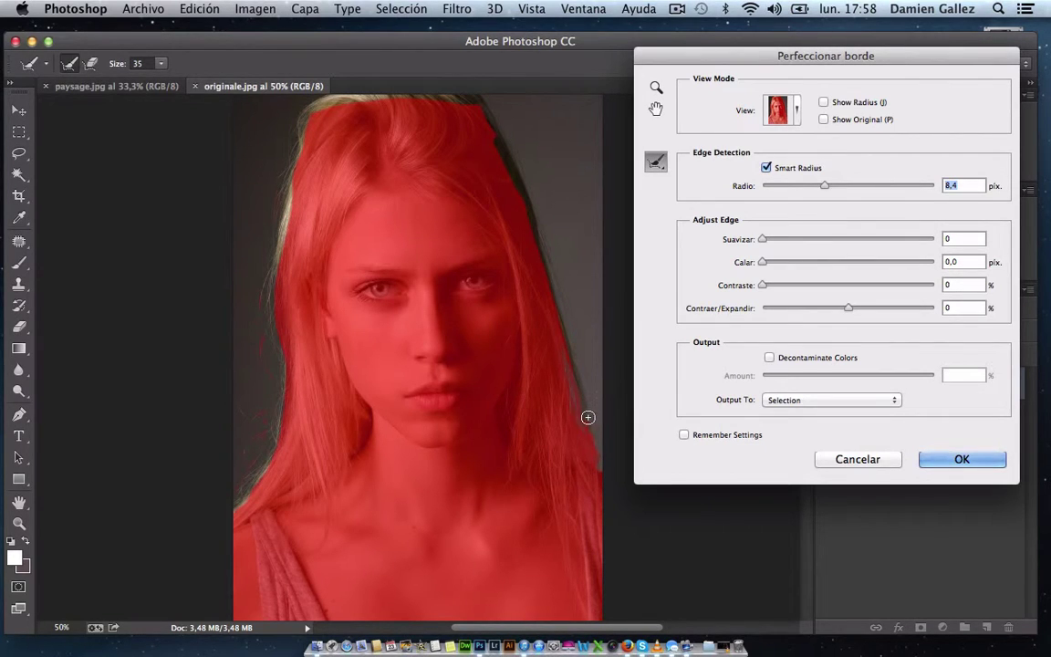
{"action": "left_click_drag", "start_coordinate": [587, 424], "coordinate": [567, 365]}
{"action": "left_click_drag", "start_coordinate": [596, 455], "coordinate": [563, 354]}
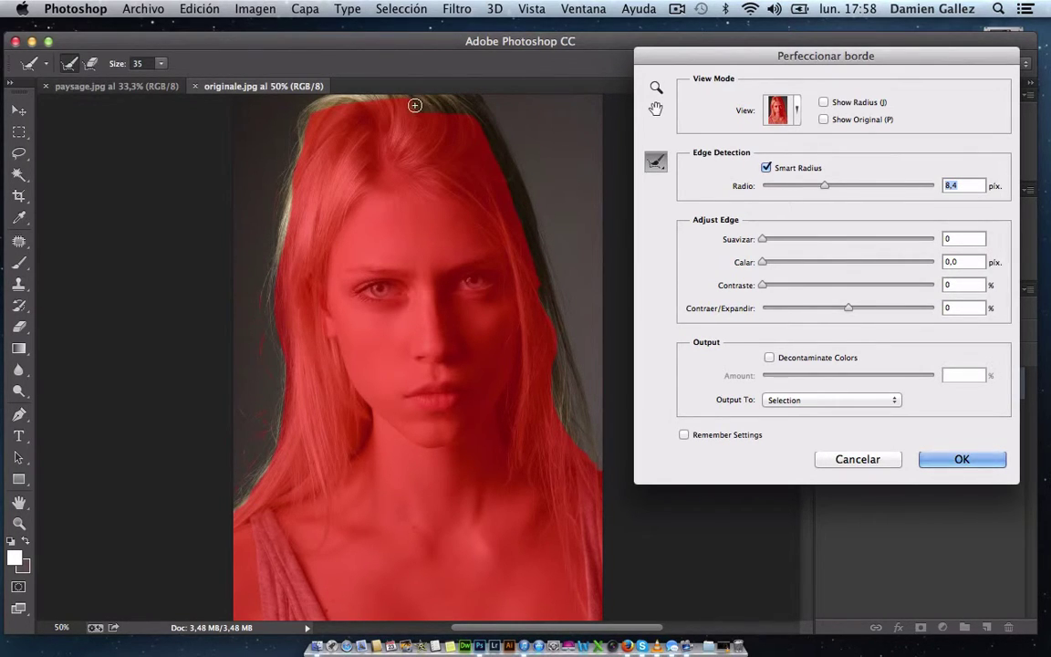
{"action": "mouse_move", "coordinate": [415, 105]}
{"action": "left_mouse_down"}
{"action": "mouse_move", "coordinate": [394, 101]}
{"action": "mouse_move", "coordinate": [436, 94]}
{"action": "mouse_move", "coordinate": [312, 112]}
{"action": "mouse_move", "coordinate": [279, 204]}
{"action": "mouse_move", "coordinate": [287, 371]}
{"action": "mouse_move", "coordinate": [275, 443]}
{"action": "mouse_move", "coordinate": [234, 490]}
{"action": "mouse_move", "coordinate": [266, 421]}
{"action": "left_mouse_up"}
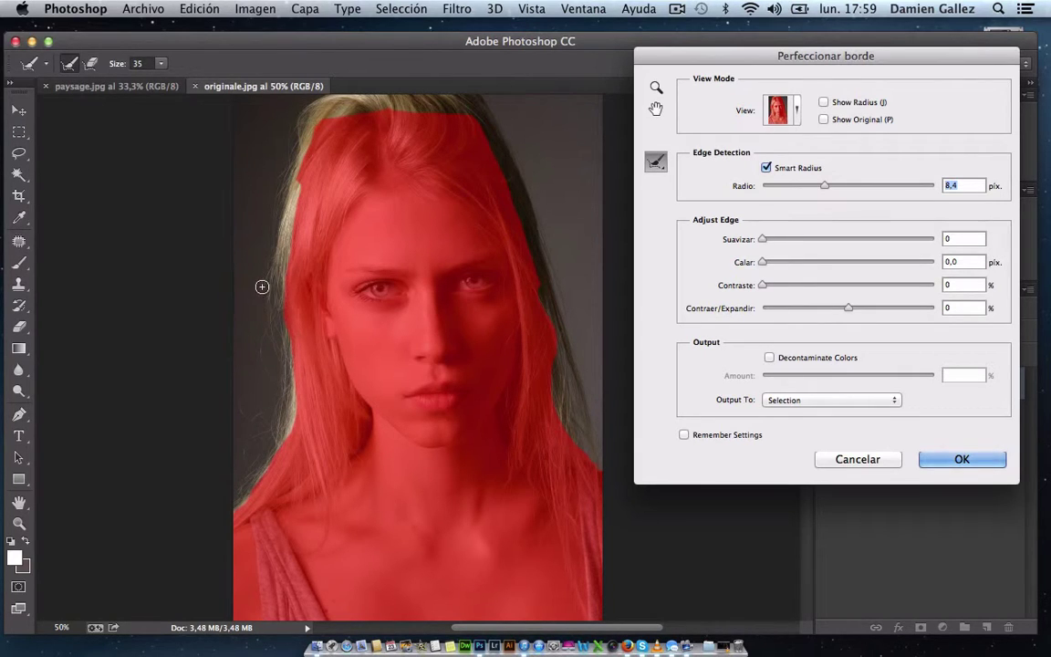
Brush further refinement along the left, top and right hair edges, then apply it
{"action": "left_click_drag", "start_coordinate": [262, 287], "coordinate": [248, 233]}
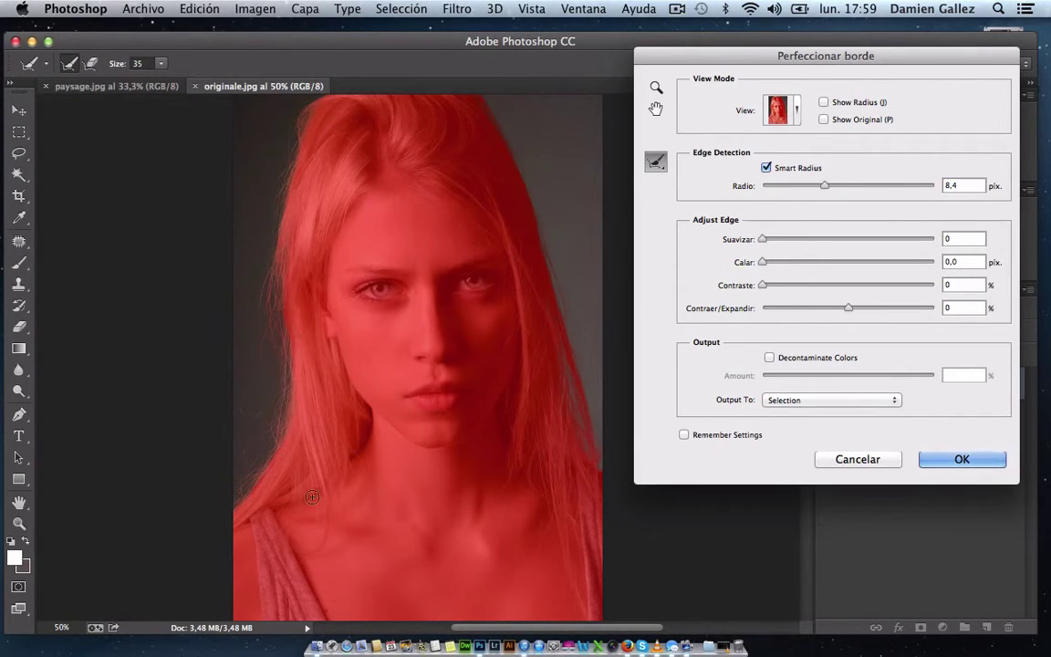
{"action": "mouse_move", "coordinate": [229, 509]}
{"action": "left_mouse_down"}
{"action": "mouse_move", "coordinate": [288, 423]}
{"action": "mouse_move", "coordinate": [276, 254]}
{"action": "mouse_move", "coordinate": [299, 146]}
{"action": "left_mouse_up"}
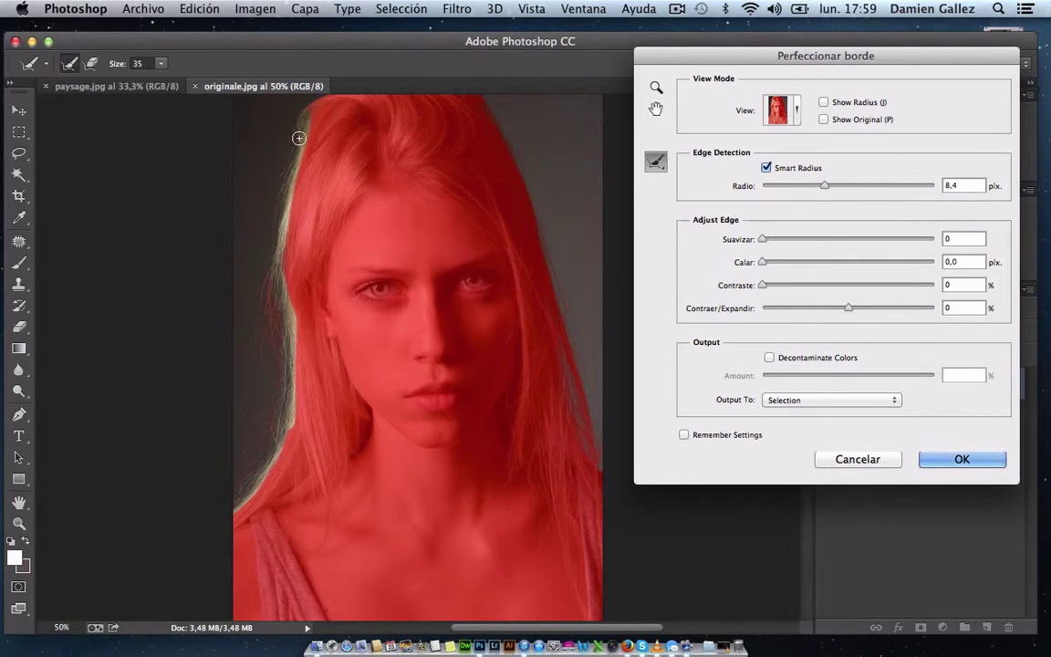
{"action": "mouse_move", "coordinate": [310, 110]}
{"action": "left_mouse_down"}
{"action": "mouse_move", "coordinate": [476, 94]}
{"action": "mouse_move", "coordinate": [541, 231]}
{"action": "mouse_move", "coordinate": [559, 301]}
{"action": "left_mouse_up"}
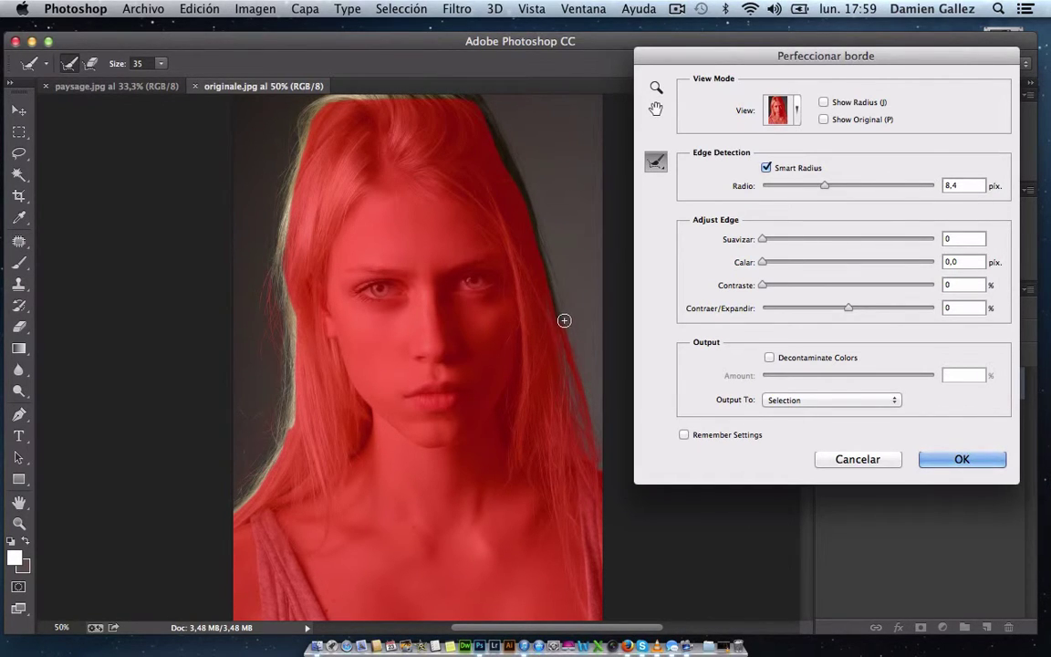
{"action": "left_click_drag", "start_coordinate": [569, 343], "coordinate": [595, 446]}
{"action": "mouse_move", "coordinate": [566, 399]}
{"action": "left_mouse_down"}
{"action": "mouse_move", "coordinate": [576, 424]}
{"action": "mouse_move", "coordinate": [563, 429]}
{"action": "mouse_move", "coordinate": [556, 389]}
{"action": "mouse_move", "coordinate": [566, 369]}
{"action": "mouse_move", "coordinate": [547, 282]}
{"action": "mouse_move", "coordinate": [493, 142]}
{"action": "left_mouse_up"}
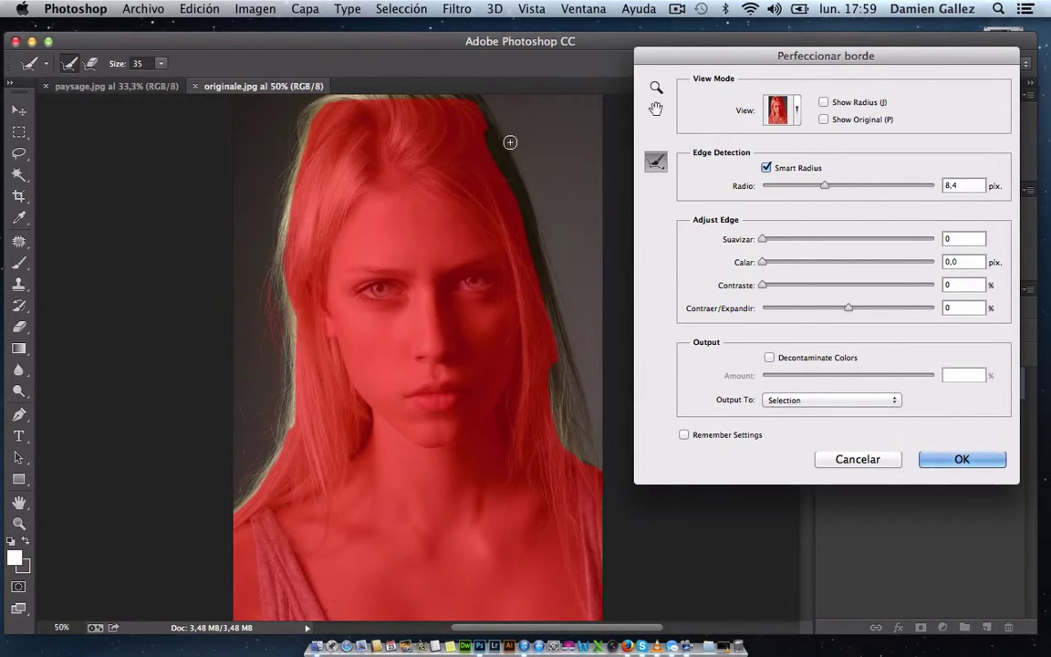
{"action": "mouse_move", "coordinate": [447, 101]}
{"action": "left_mouse_down"}
{"action": "mouse_move", "coordinate": [301, 96]}
{"action": "mouse_move", "coordinate": [278, 109]}
{"action": "mouse_move", "coordinate": [290, 124]}
{"action": "mouse_move", "coordinate": [292, 100]}
{"action": "mouse_move", "coordinate": [292, 154]}
{"action": "mouse_move", "coordinate": [264, 263]}
{"action": "mouse_move", "coordinate": [284, 352]}
{"action": "mouse_move", "coordinate": [267, 355]}
{"action": "mouse_move", "coordinate": [260, 319]}
{"action": "mouse_move", "coordinate": [284, 364]}
{"action": "mouse_move", "coordinate": [286, 331]}
{"action": "mouse_move", "coordinate": [287, 367]}
{"action": "mouse_move", "coordinate": [242, 384]}
{"action": "mouse_move", "coordinate": [261, 356]}
{"action": "mouse_move", "coordinate": [243, 474]}
{"action": "mouse_move", "coordinate": [265, 418]}
{"action": "mouse_move", "coordinate": [259, 397]}
{"action": "mouse_move", "coordinate": [237, 475]}
{"action": "mouse_move", "coordinate": [254, 452]}
{"action": "left_mouse_up"}
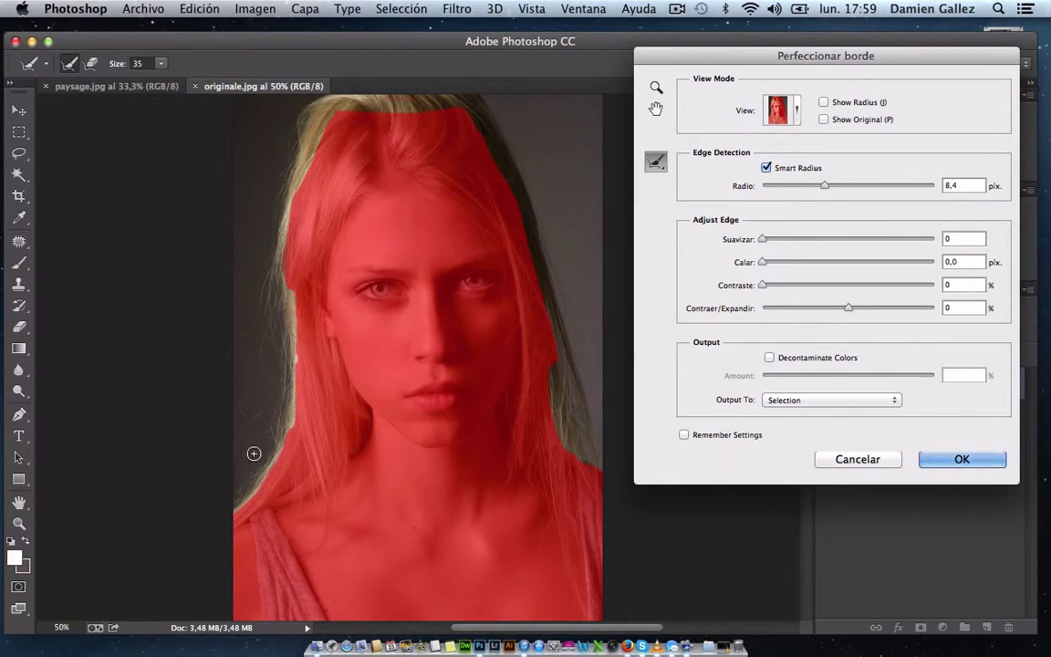
{"action": "left_click", "coordinate": [962, 460]}
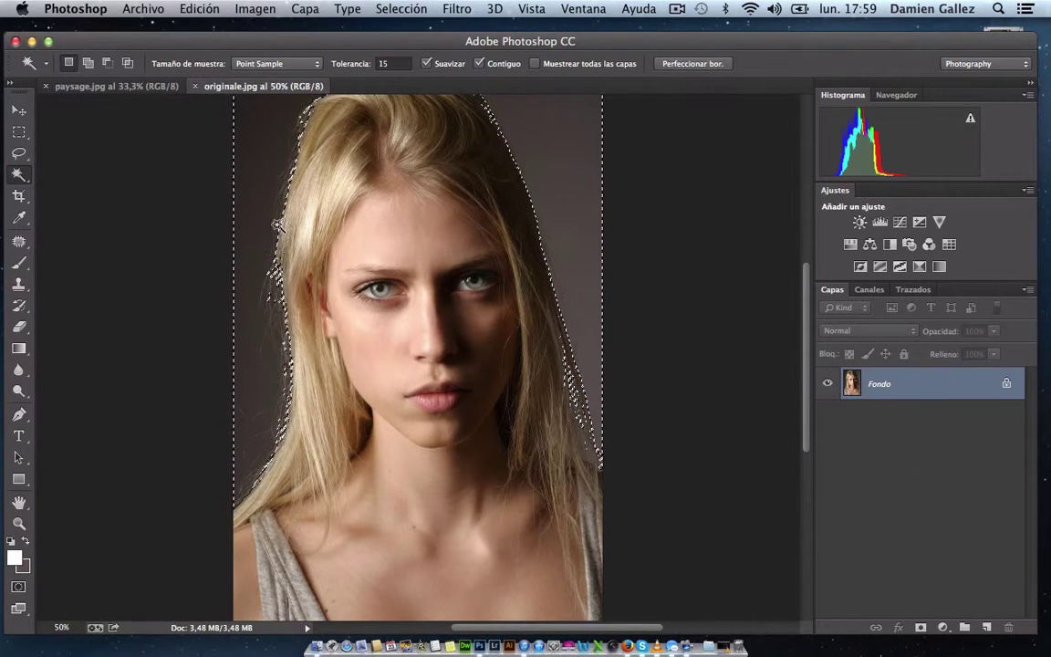
Invert the selection and copy the woman onto a new layer, Capa 1
{"action": "left_click", "coordinate": [402, 10]}
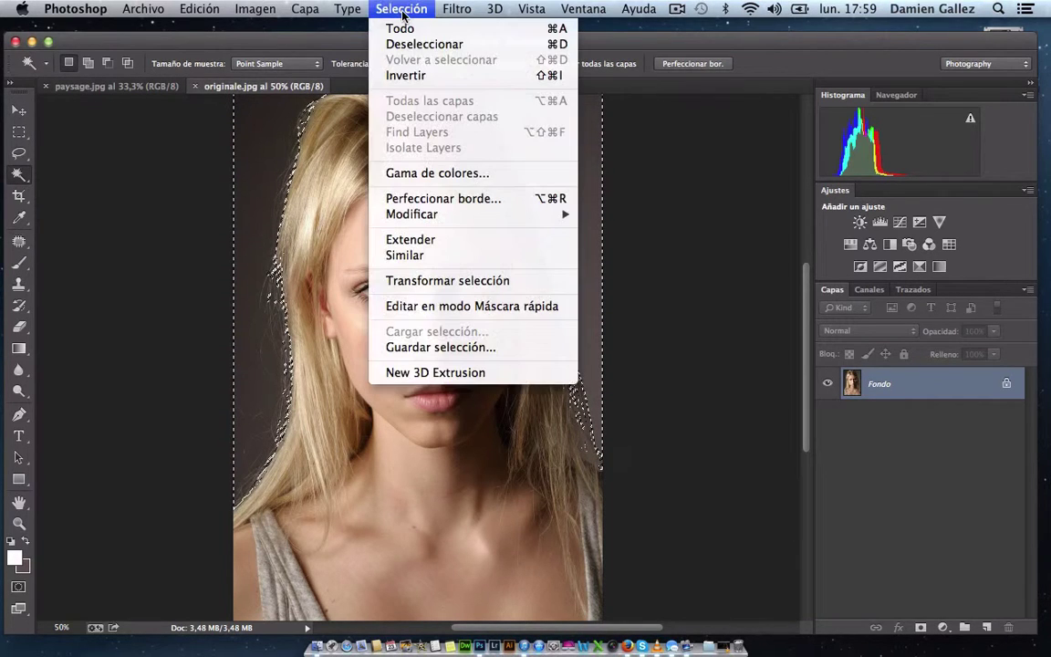
{"action": "left_click", "coordinate": [428, 81]}
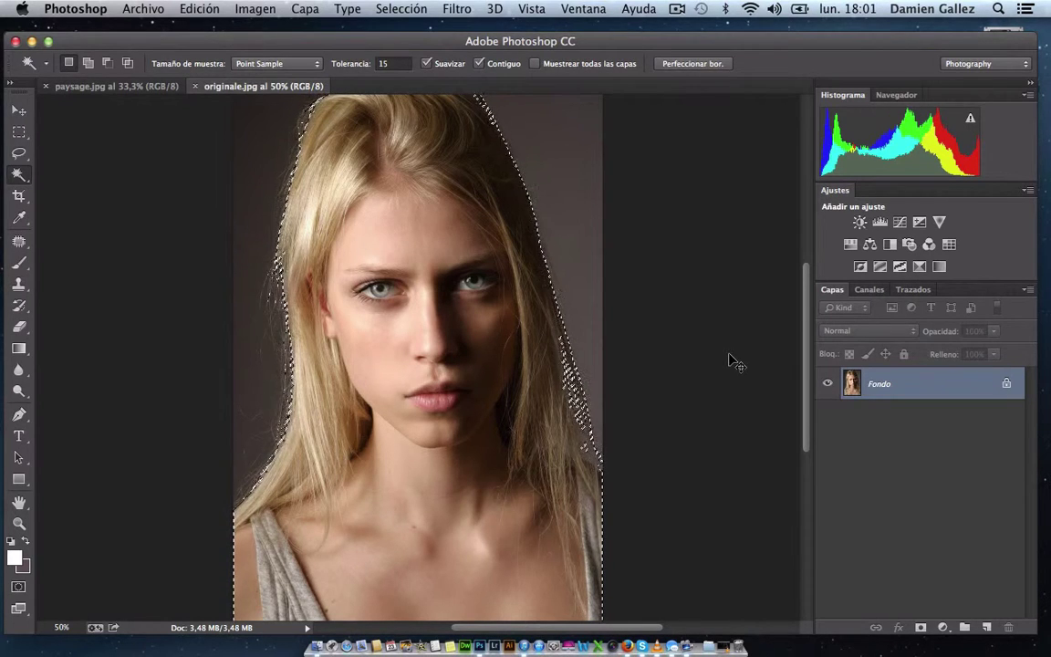
{"action": "key", "text": "ctrl+c"}
{"action": "key", "text": "ctrl+v"}
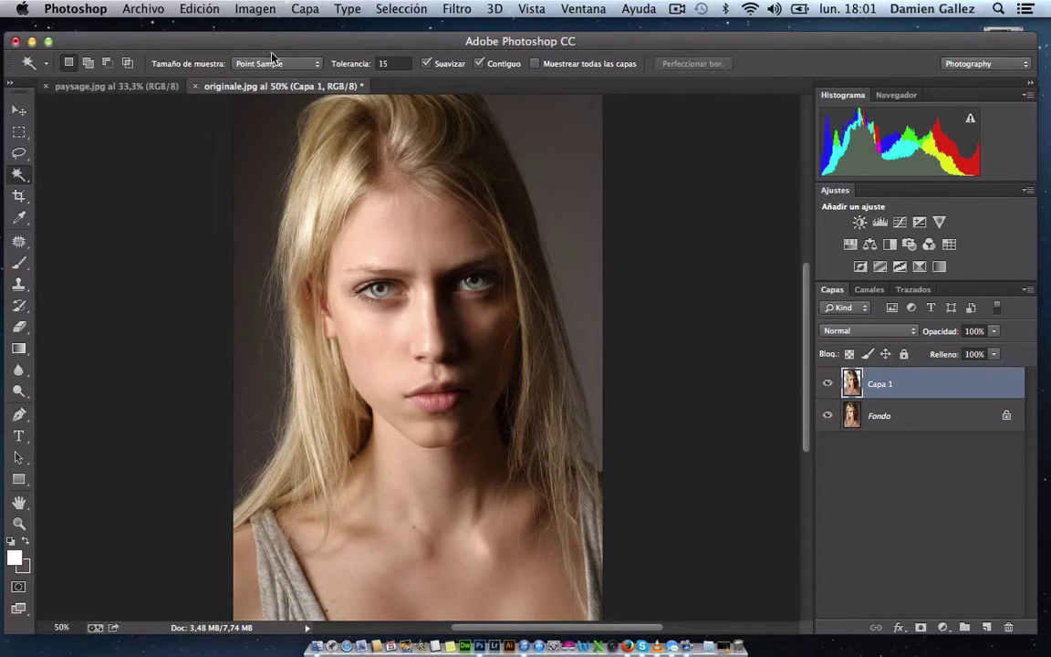
{"action": "left_click", "coordinate": [138, 81]}
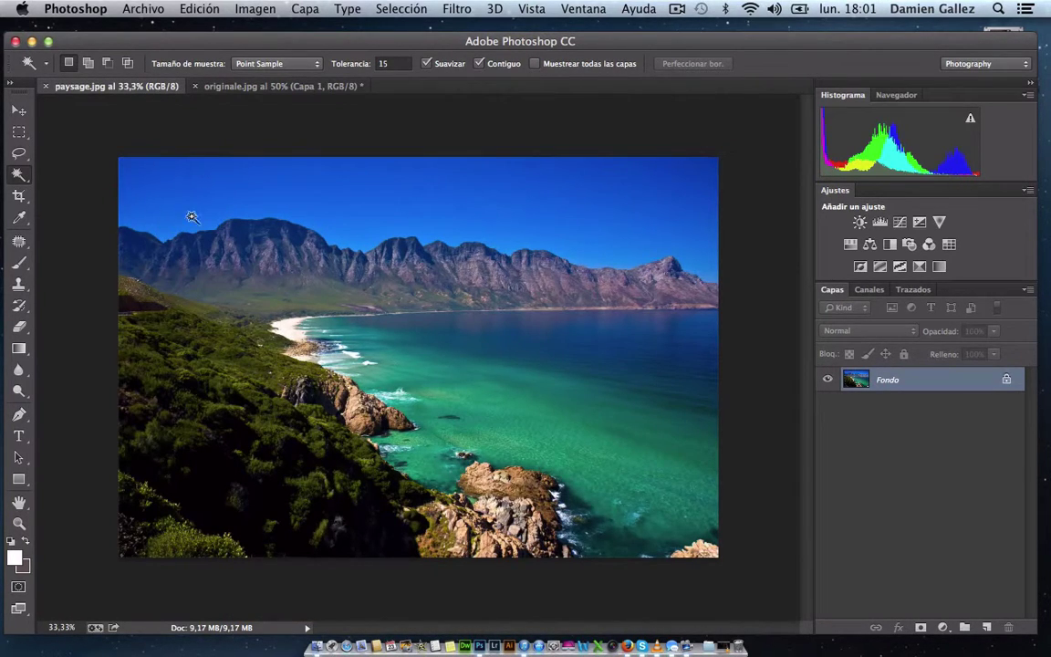
Copy the entire landscape into originale.jpg as Capa 2, stacked beneath Capa 1
{"action": "key", "text": "super+a"}
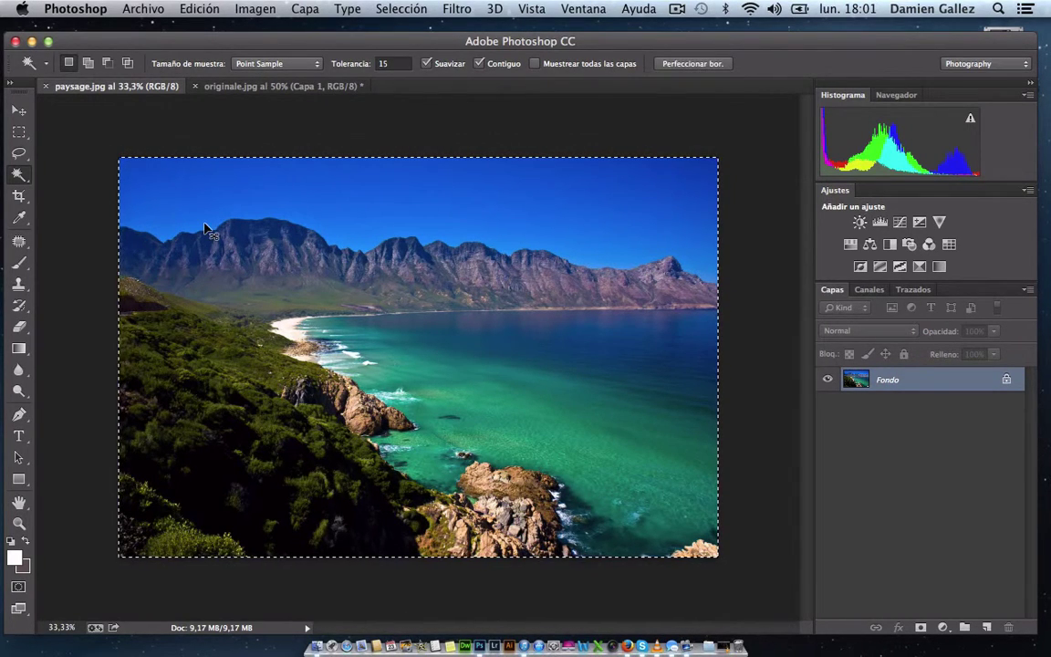
{"action": "key", "text": "super+c"}
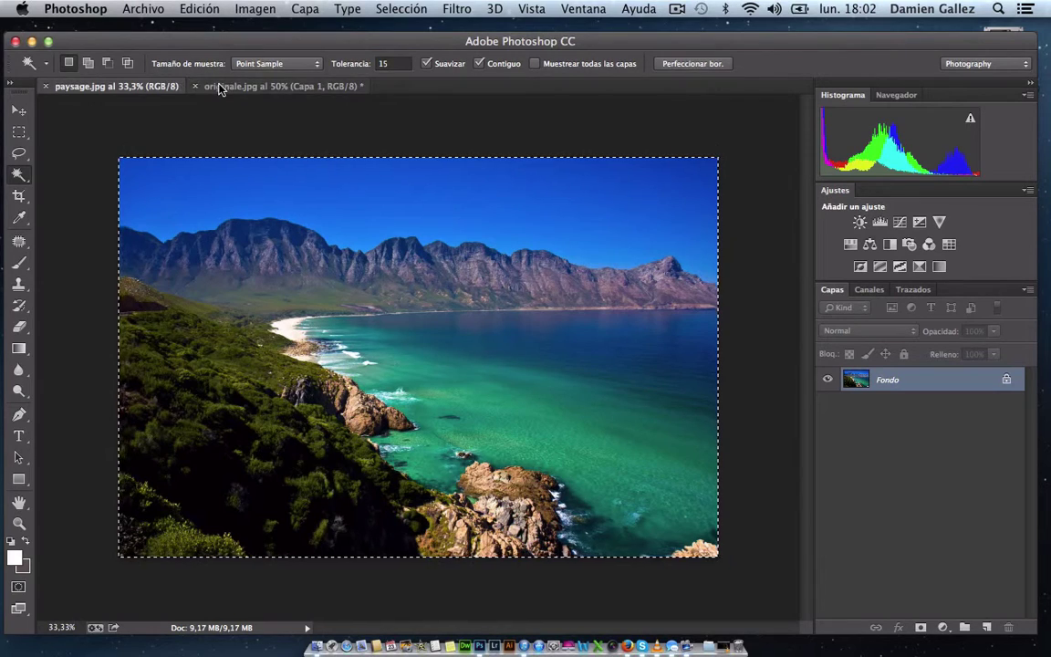
{"action": "left_click", "coordinate": [219, 87]}
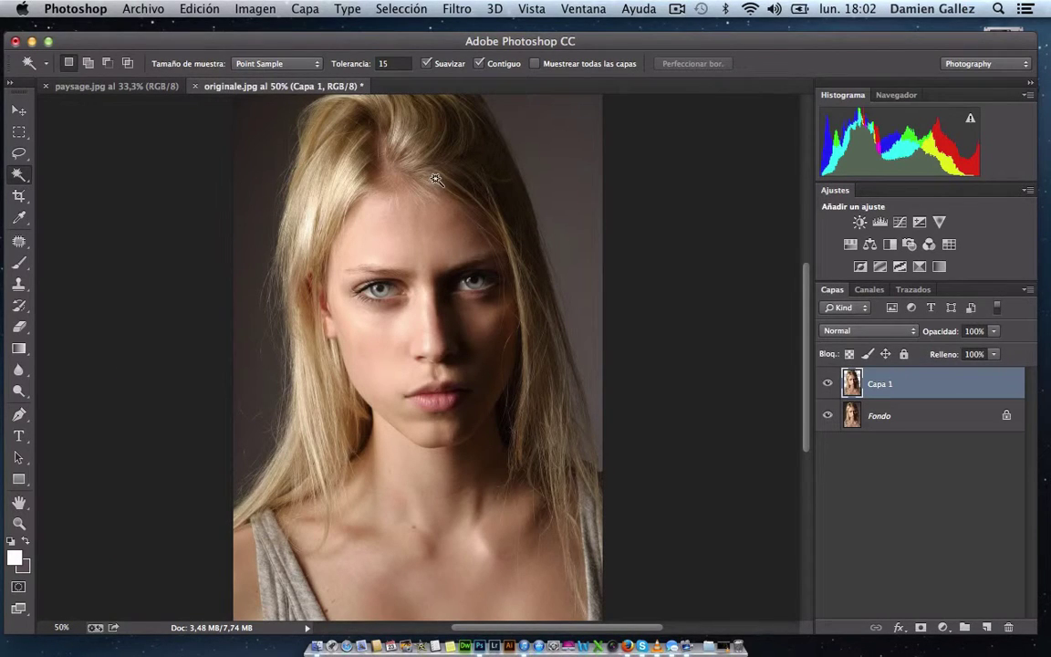
{"action": "key", "text": "super+v"}
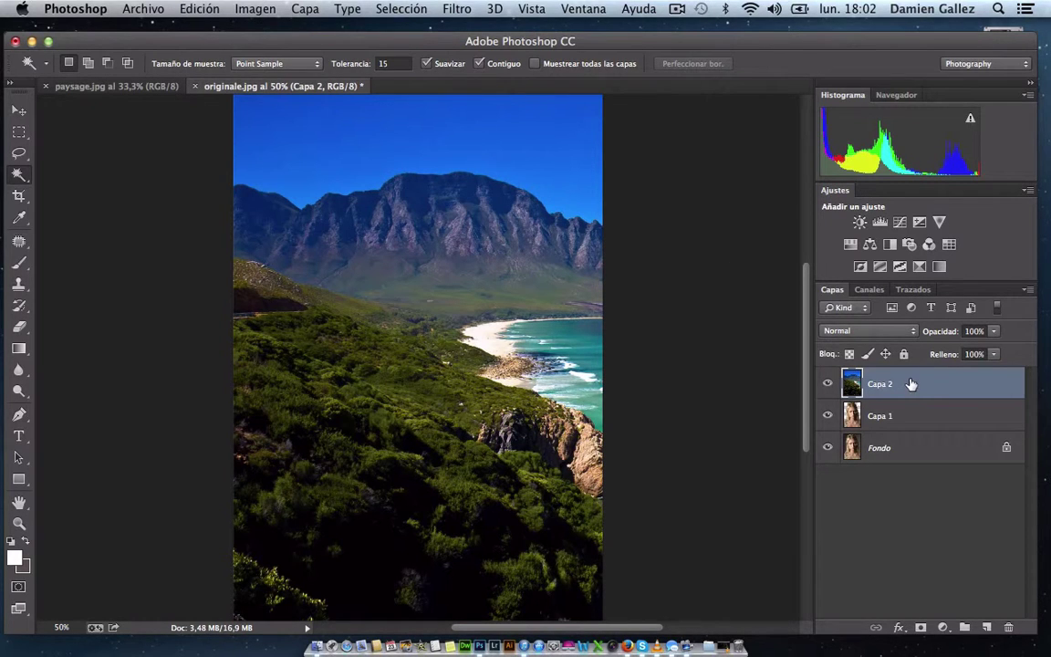
{"action": "left_click_drag", "start_coordinate": [911, 384], "coordinate": [911, 417]}
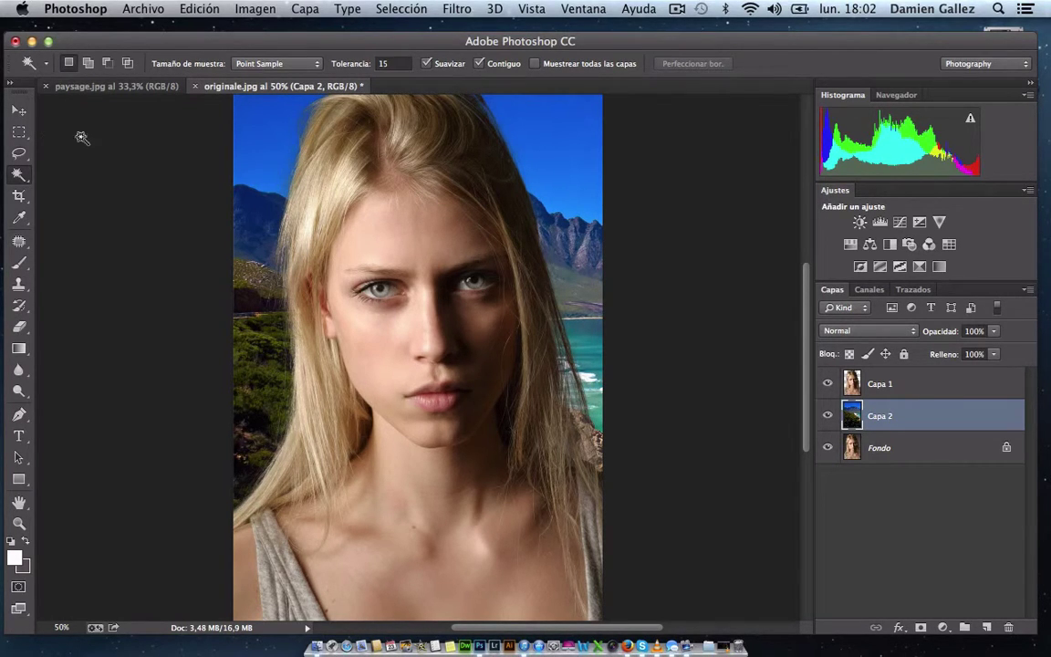
Move the Capa 2 landscape left so the mountains rise beside her head
{"action": "left_click", "coordinate": [20, 111]}
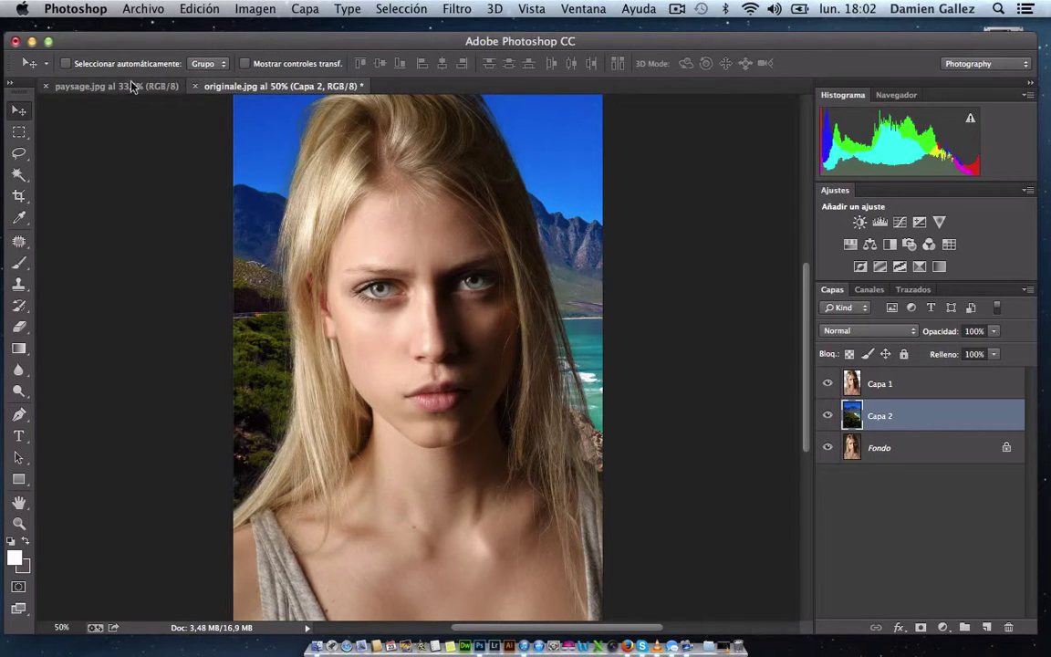
{"action": "mouse_move", "coordinate": [559, 198]}
{"action": "left_mouse_down"}
{"action": "mouse_move", "coordinate": [301, 185]}
{"action": "mouse_move", "coordinate": [310, 188]}
{"action": "mouse_move", "coordinate": [373, 188]}
{"action": "mouse_move", "coordinate": [255, 164]}
{"action": "mouse_move", "coordinate": [360, 184]}
{"action": "left_mouse_up"}
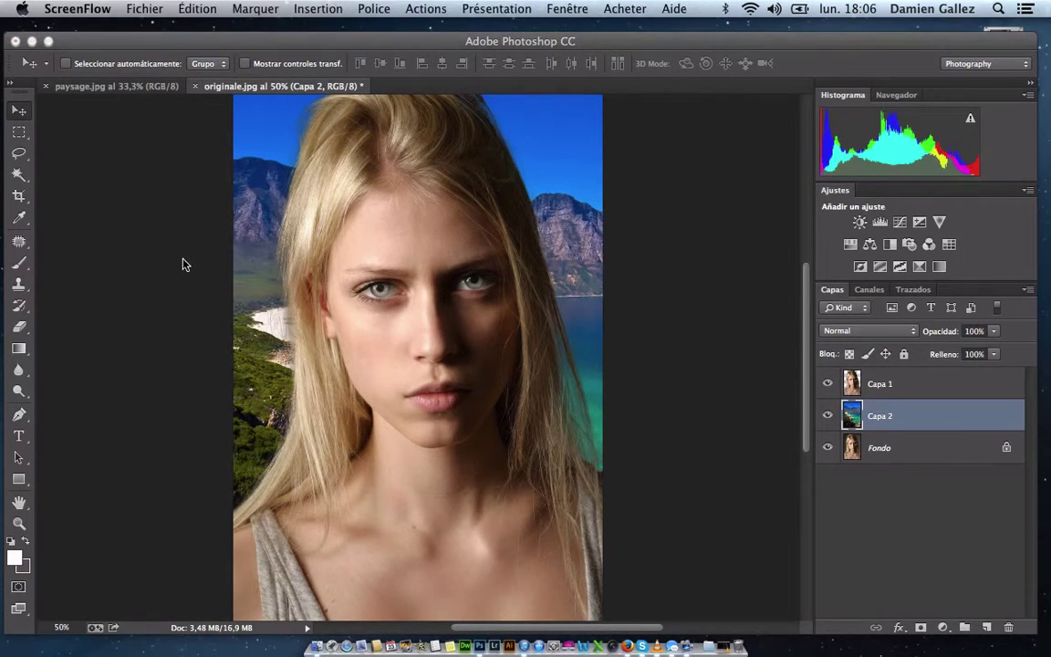